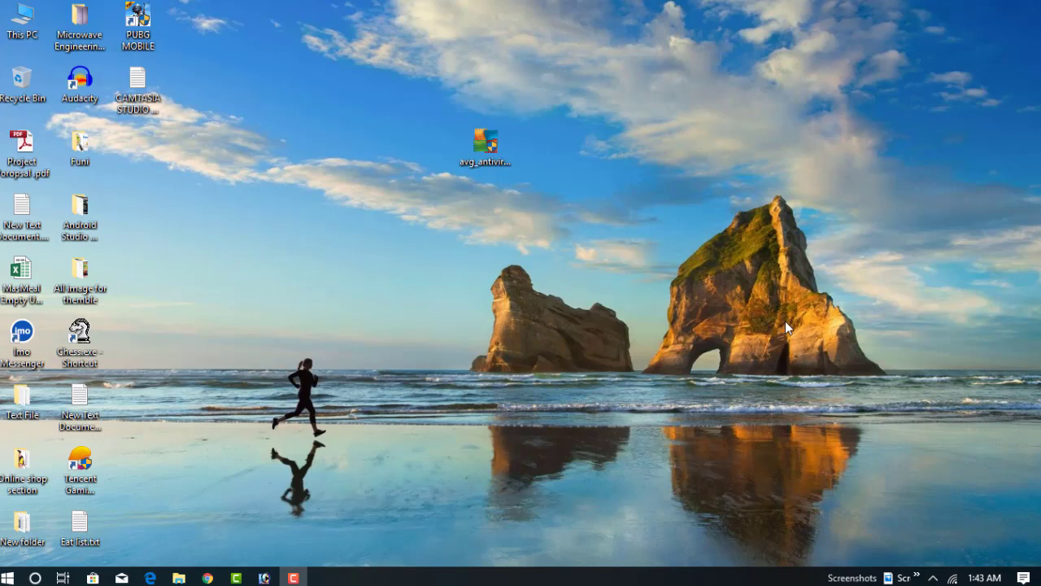
Launch avg_antivirus_free_setup.exe from the desktop to bring up the AVG install screen.
{"action": "left_click", "coordinate": [492, 140]}
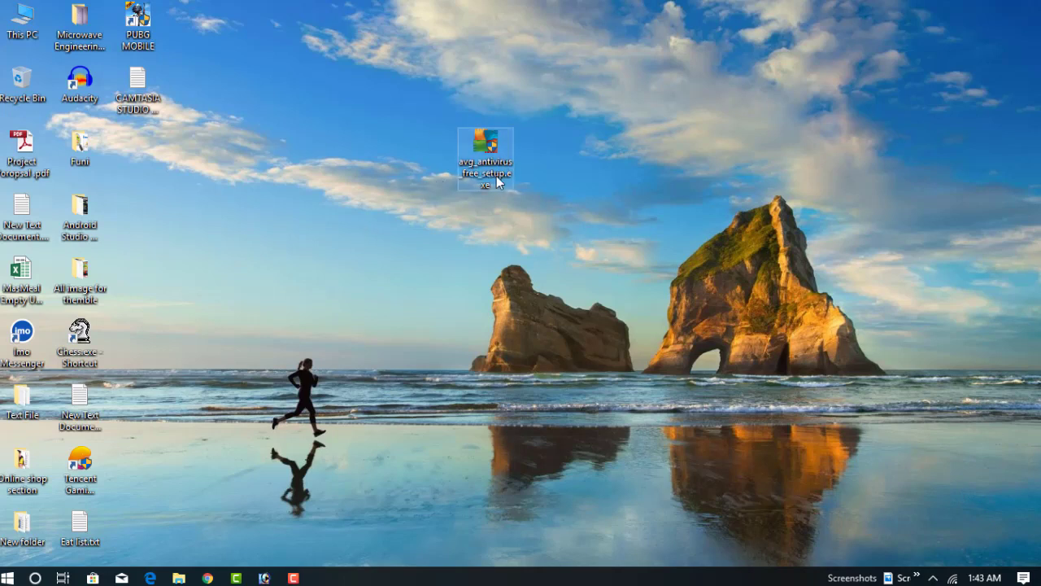
{"action": "mouse_move", "coordinate": [486, 146]}
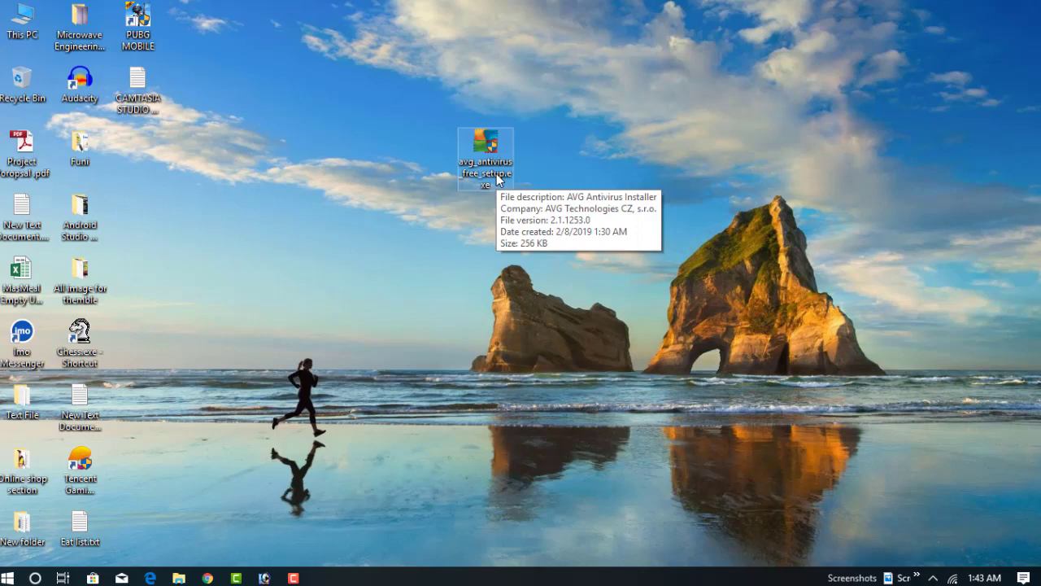
{"action": "left_click", "coordinate": [496, 172]}
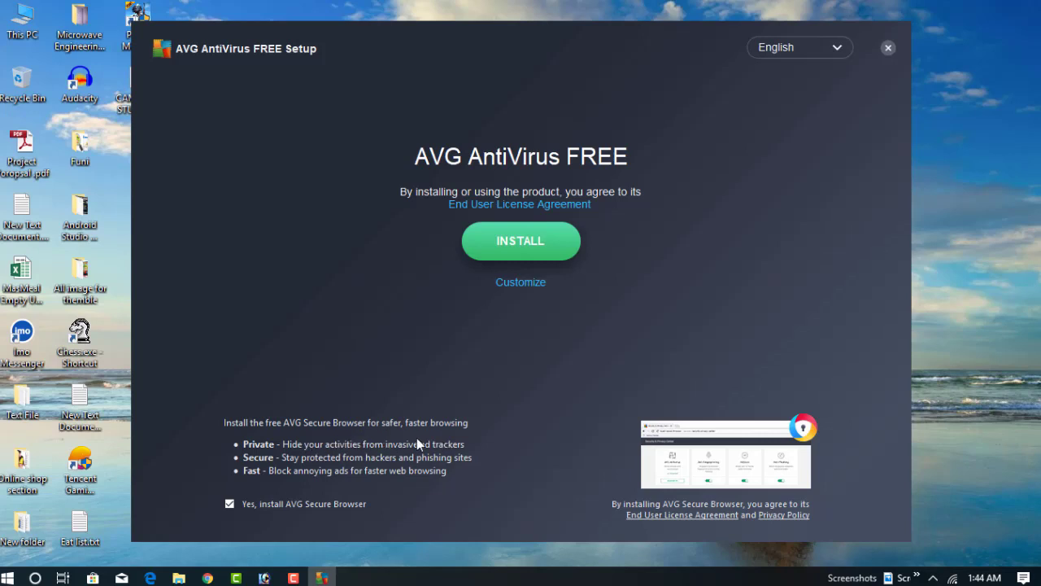
Opt out of AVG Secure Browser and begin installing AVG AntiVirus FREE.
{"action": "left_click", "coordinate": [230, 505]}
{"action": "left_click", "coordinate": [552, 251]}
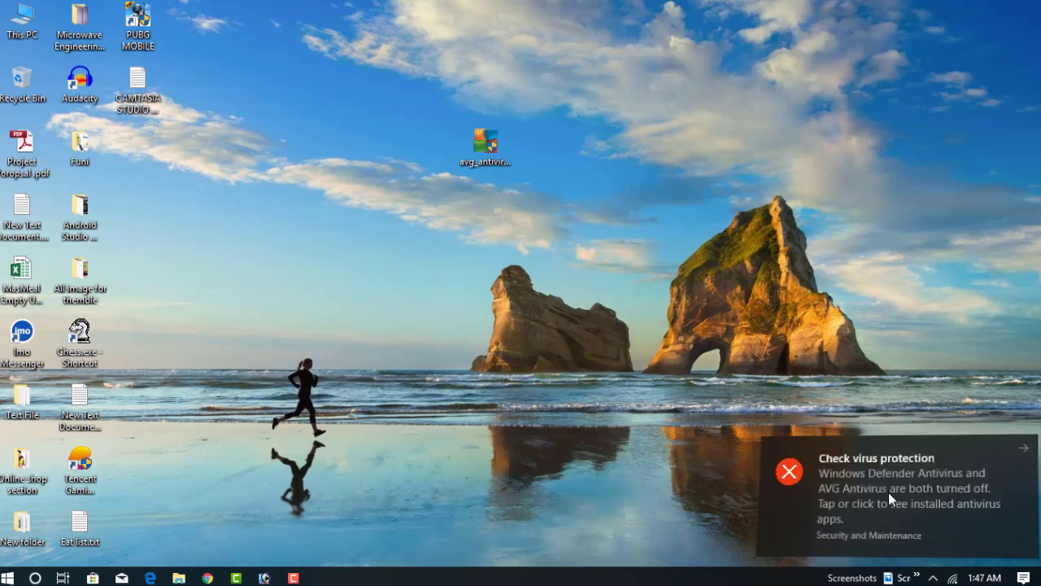
From the 'Check virus protection' warning, choose 'Turn on and update AVG Antivirus'.
{"action": "left_click", "coordinate": [888, 492]}
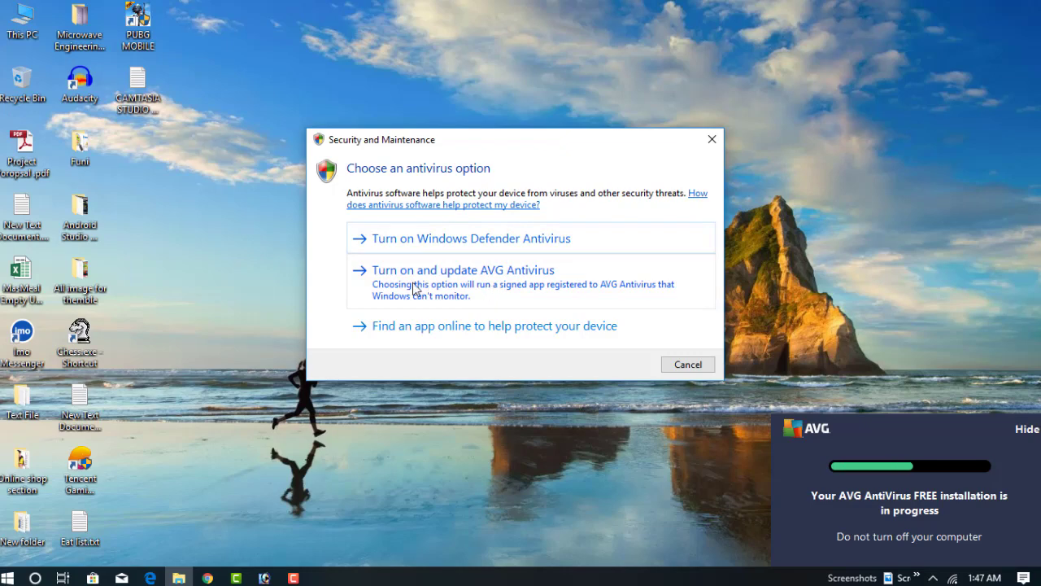
{"action": "left_click", "coordinate": [463, 282]}
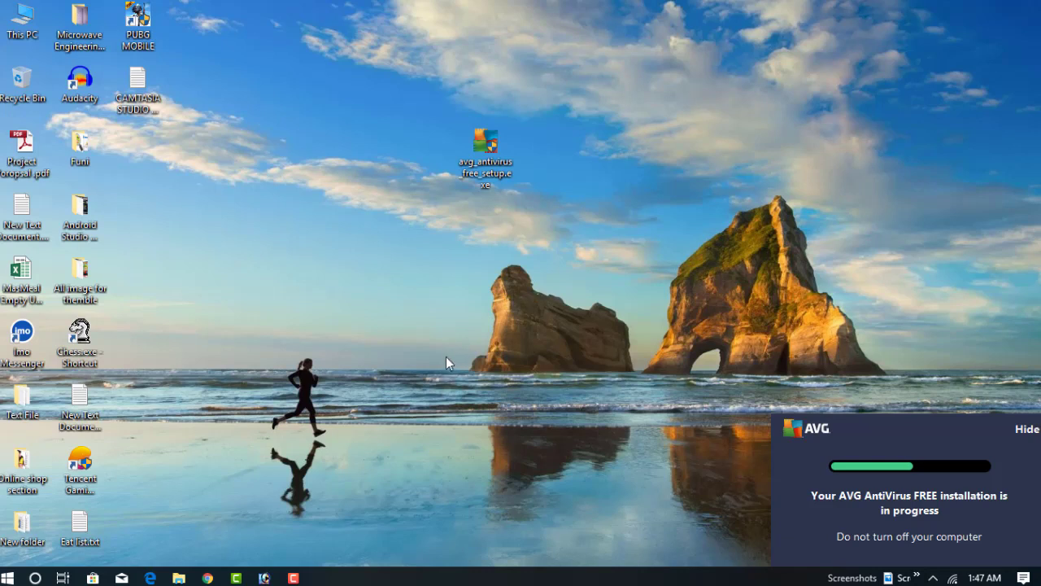
Refresh the desktop three times to look for the new AVG shortcut.
{"action": "right_click", "coordinate": [444, 312]}
{"action": "left_click", "coordinate": [476, 357]}
{"action": "right_click", "coordinate": [458, 300]}
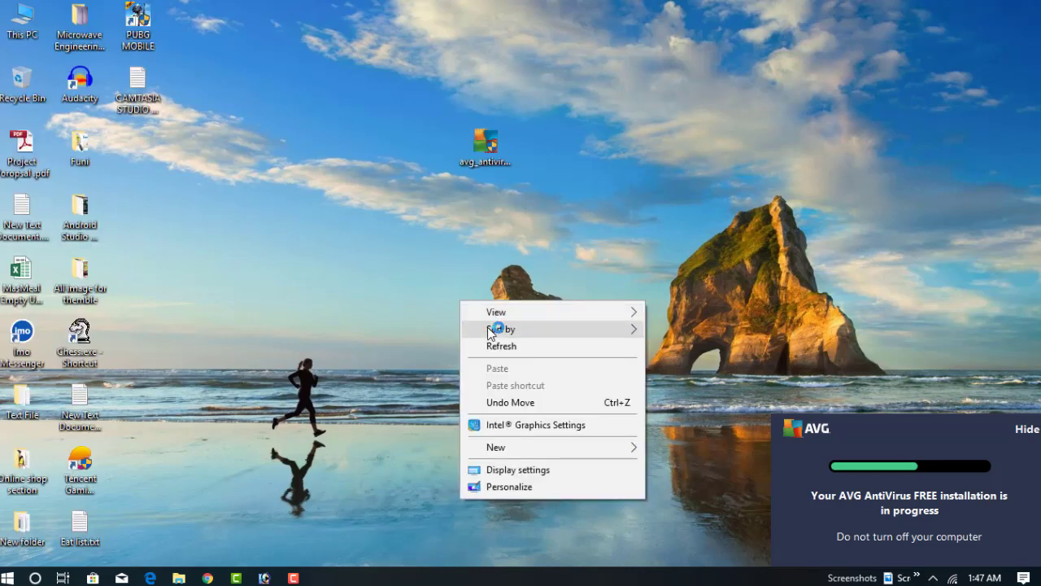
{"action": "left_click", "coordinate": [498, 344]}
{"action": "right_click", "coordinate": [525, 283]}
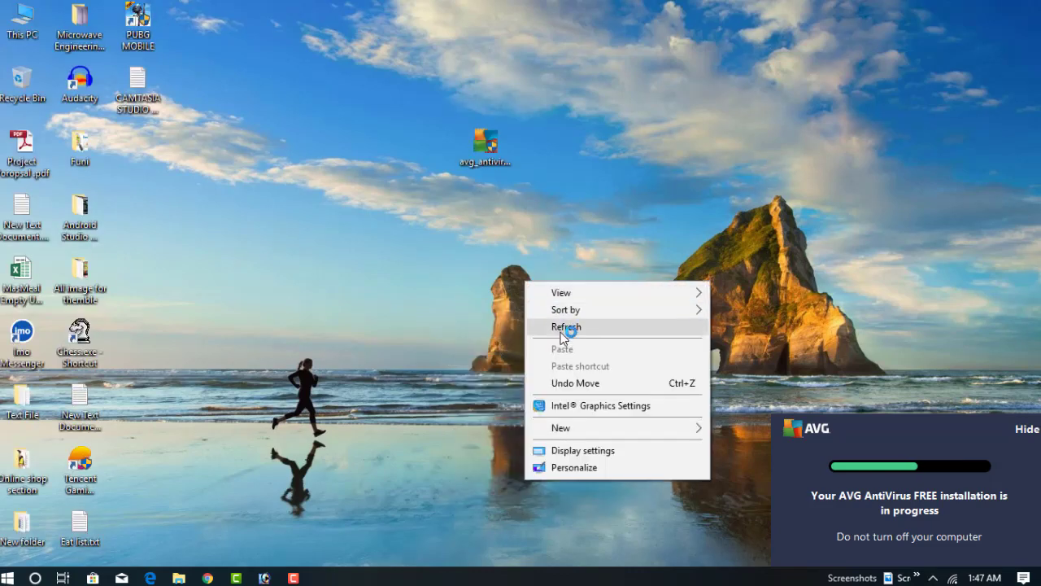
{"action": "left_click", "coordinate": [561, 328]}
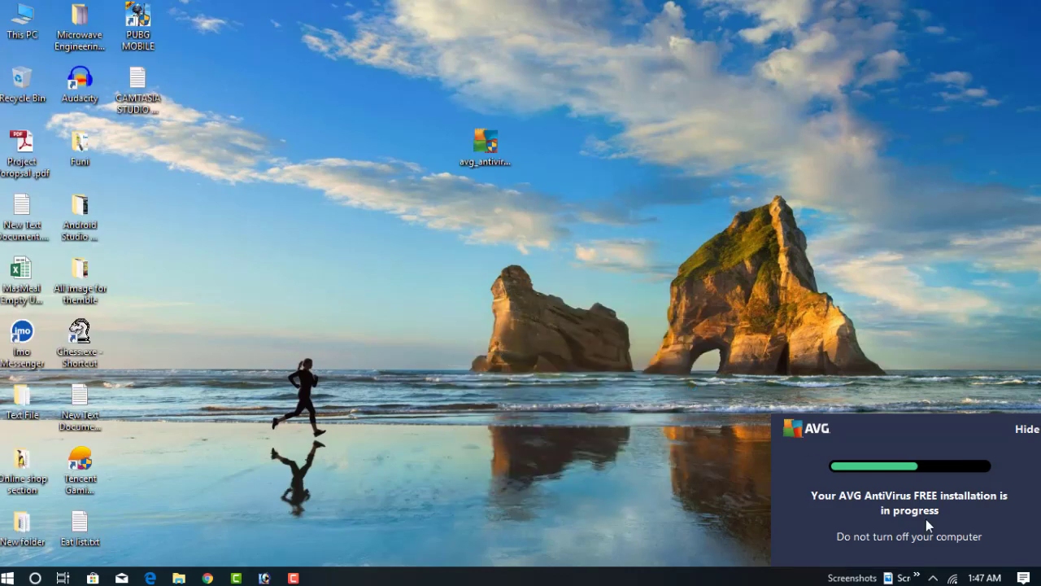
Remove the AVG icon from the hidden tray icons and refresh the desktop again.
{"action": "left_click", "coordinate": [933, 577]}
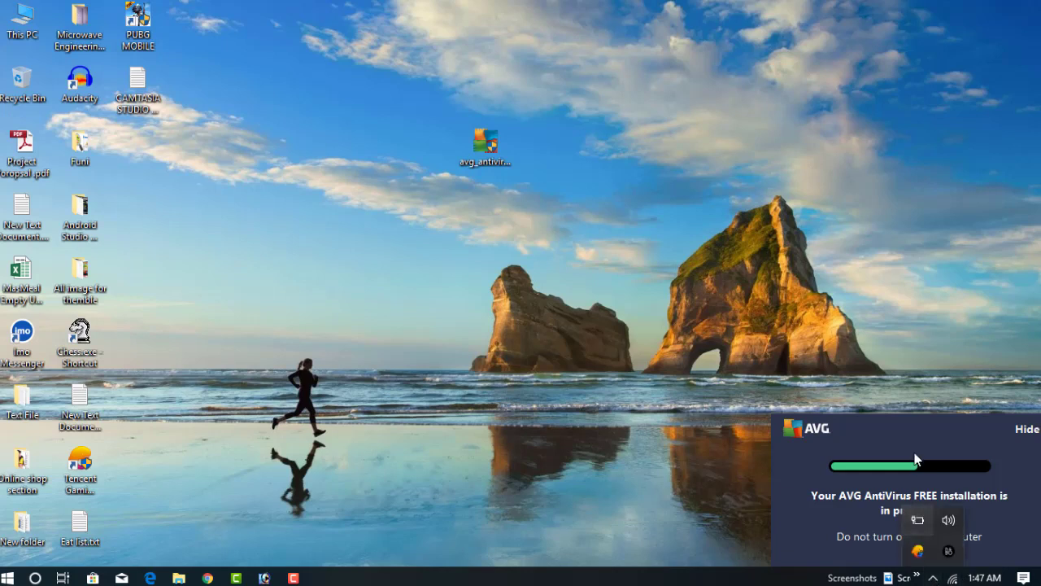
{"action": "right_click", "coordinate": [917, 551]}
{"action": "left_click", "coordinate": [939, 534]}
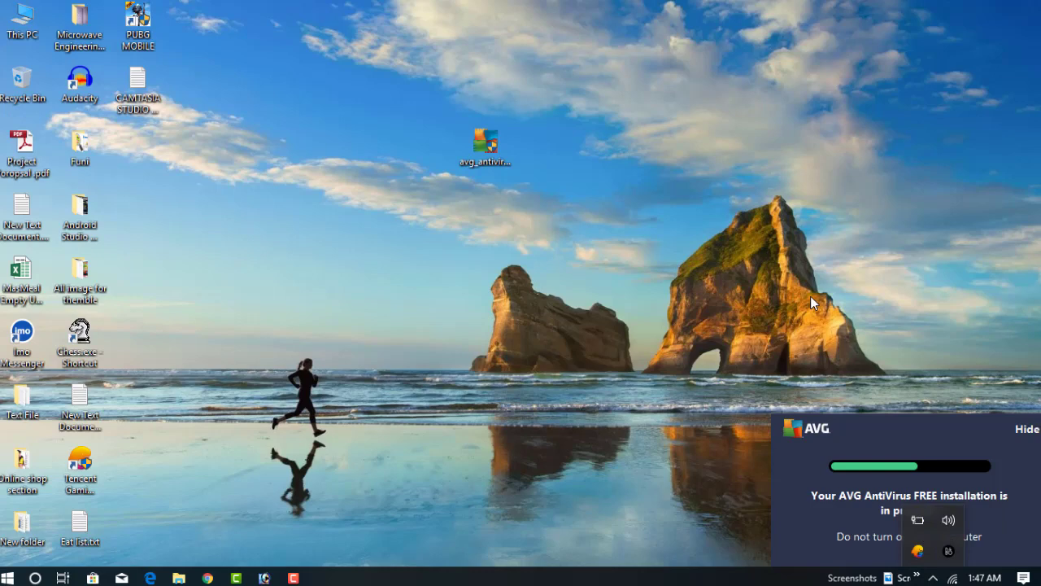
{"action": "right_click", "coordinate": [756, 288]}
{"action": "left_click", "coordinate": [783, 332]}
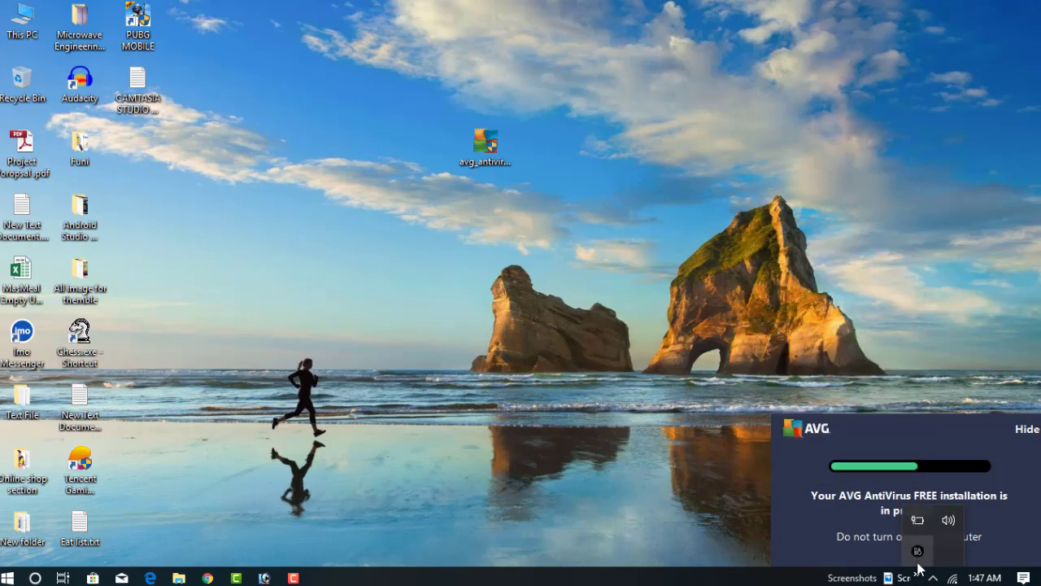
{"action": "left_click", "coordinate": [933, 578]}
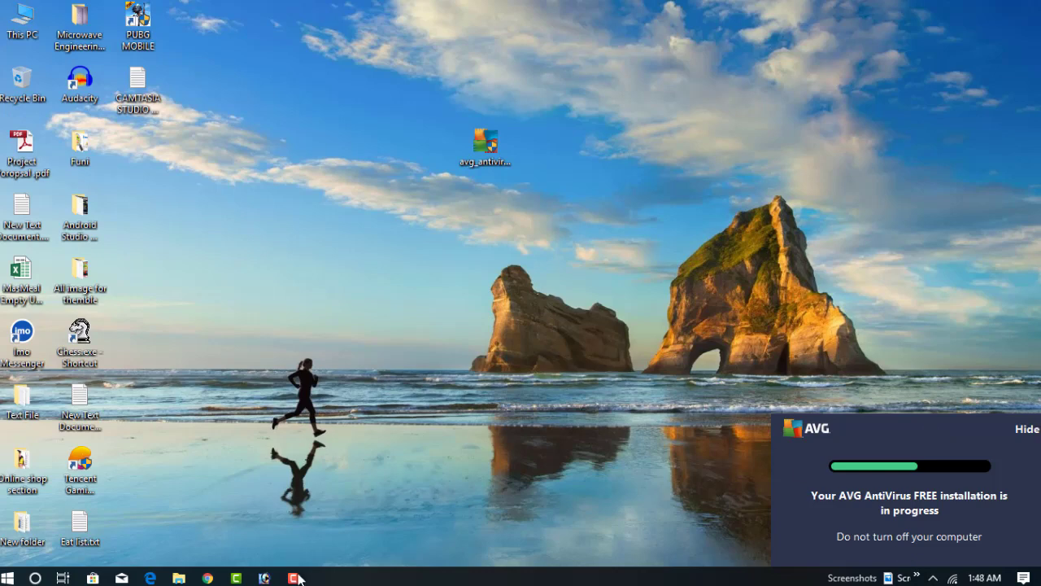
Keep refreshing the desktop and checking the tray until AVG shows 'You're protected'.
{"action": "right_click", "coordinate": [666, 210]}
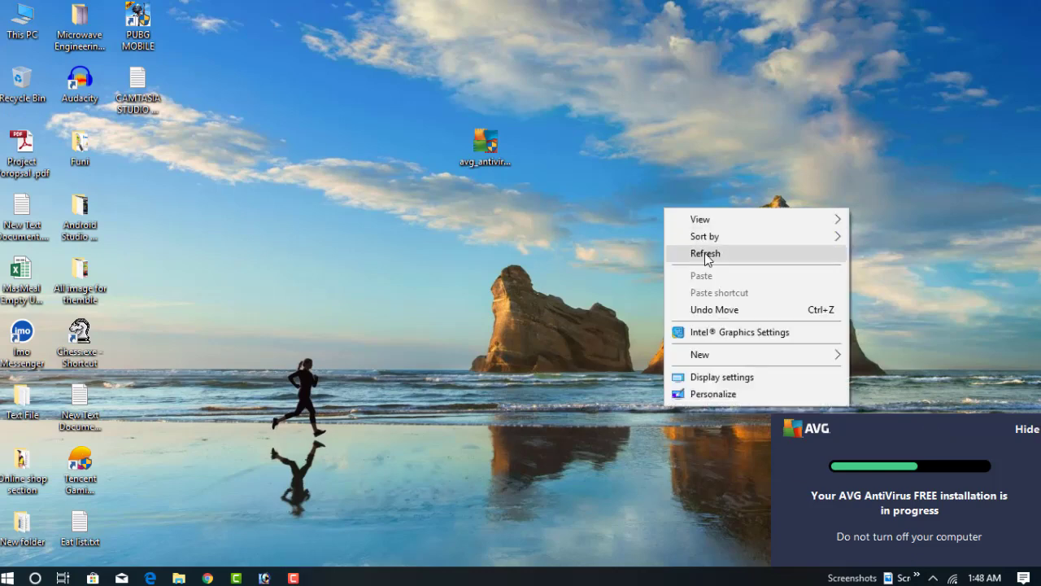
{"action": "left_click", "coordinate": [706, 254]}
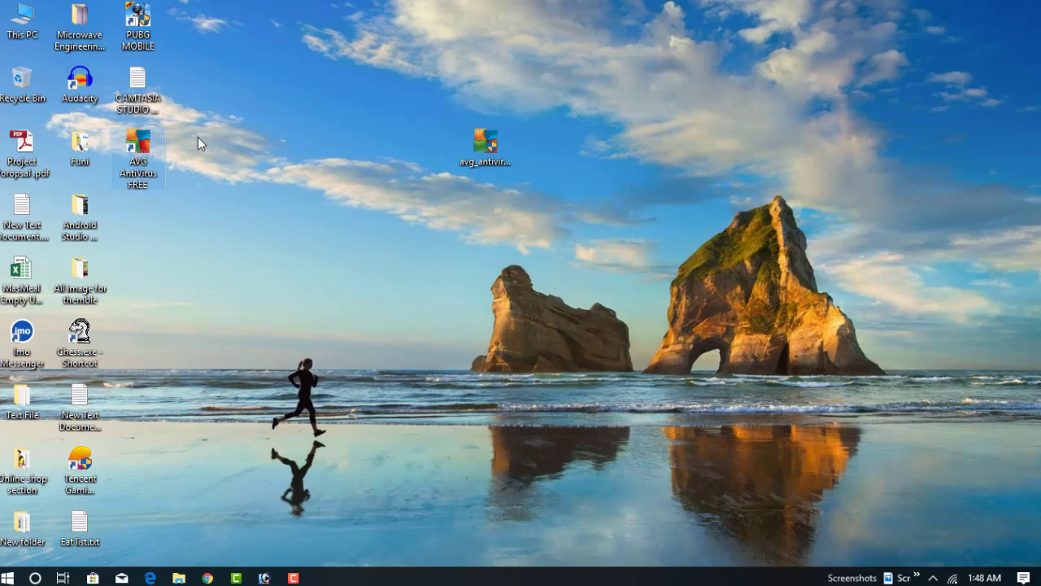
{"action": "right_click", "coordinate": [244, 145]}
{"action": "left_click", "coordinate": [297, 192]}
{"action": "right_click", "coordinate": [389, 213]}
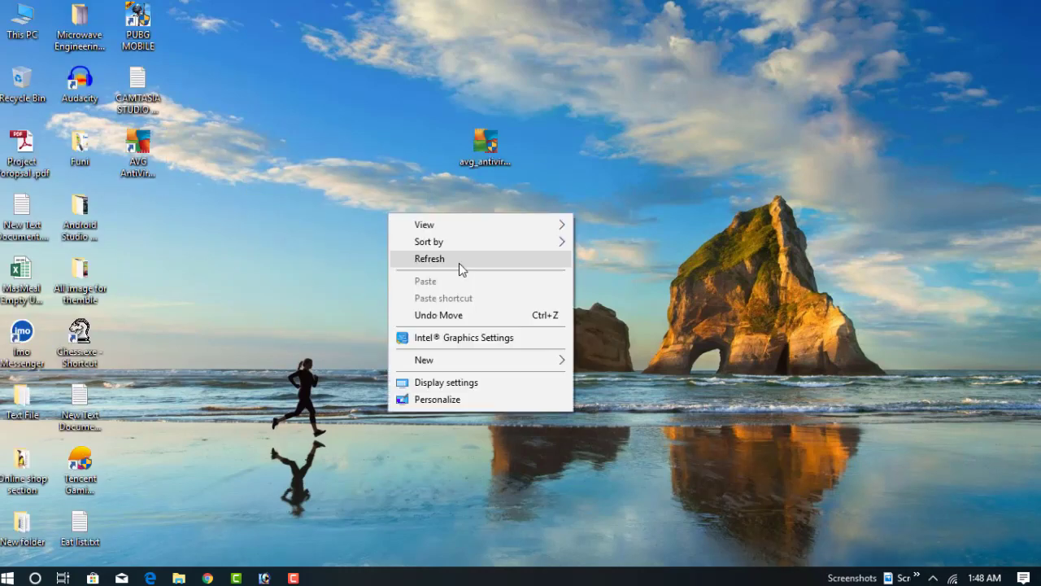
{"action": "left_click", "coordinate": [458, 258]}
{"action": "left_click", "coordinate": [933, 578]}
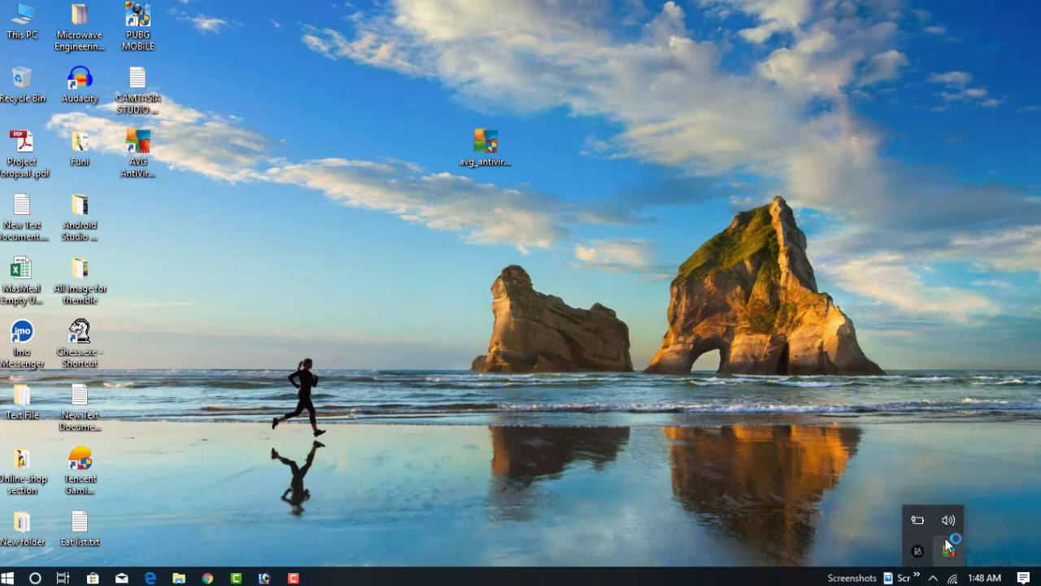
{"action": "right_click", "coordinate": [655, 280]}
{"action": "left_click", "coordinate": [689, 325]}
{"action": "right_click", "coordinate": [643, 269]}
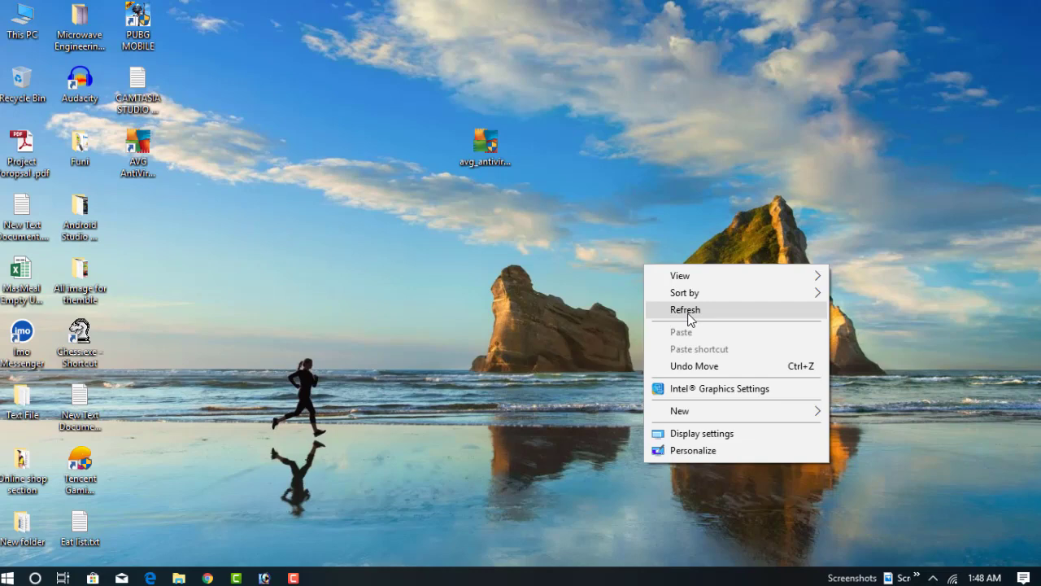
{"action": "left_click", "coordinate": [690, 315]}
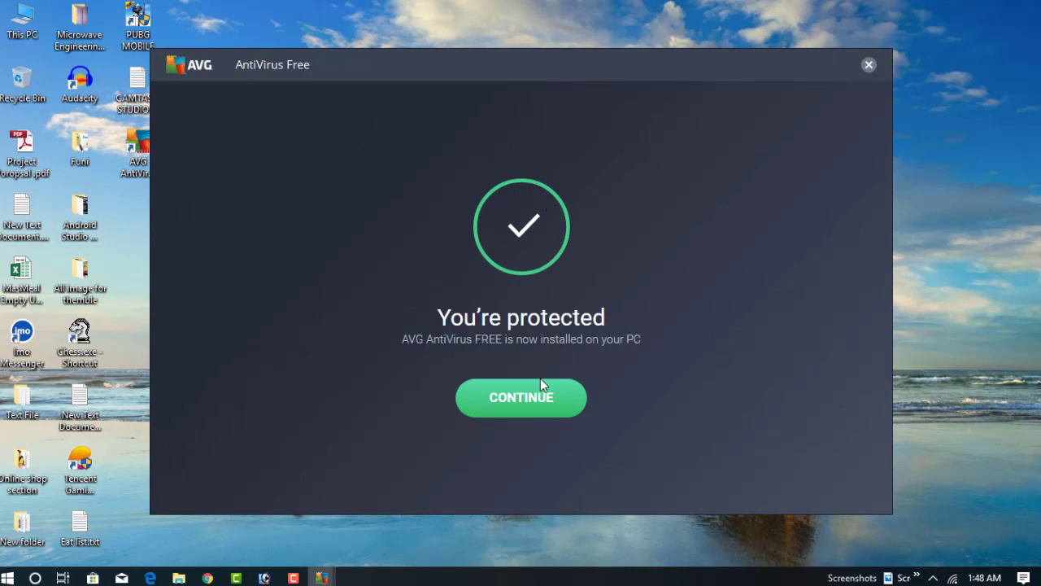
Continue past the 'You're protected' screen and decline the mobile protection offer.
{"action": "left_click", "coordinate": [530, 391]}
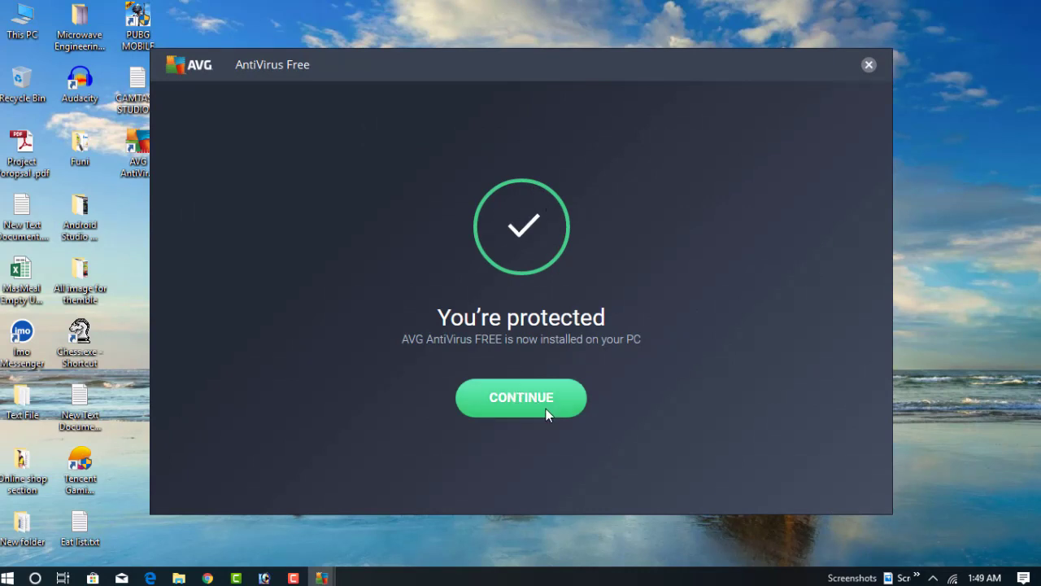
{"action": "left_click", "coordinate": [521, 403]}
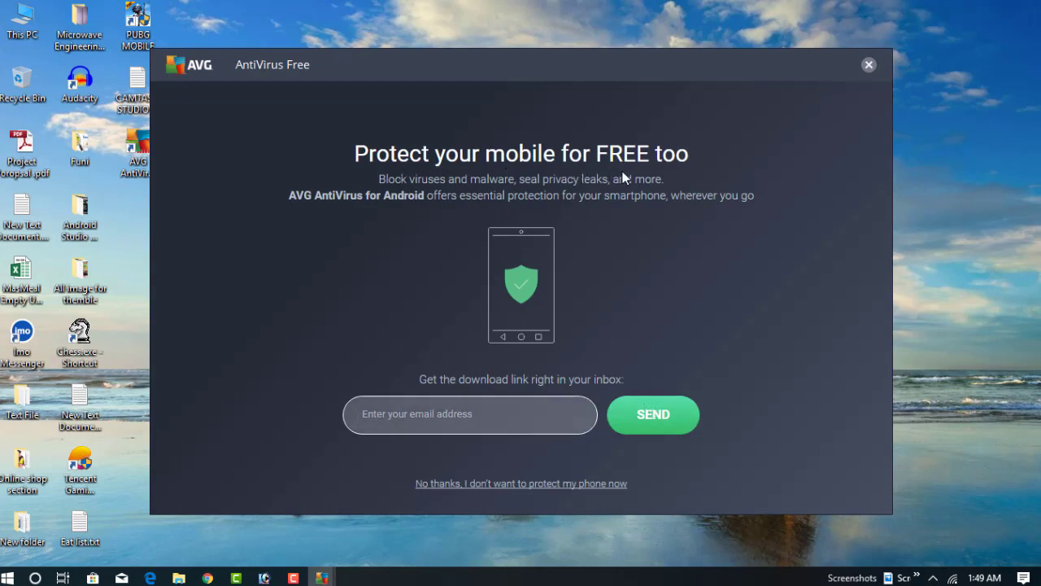
{"action": "left_click", "coordinate": [467, 486]}
Choose 'No thanks, I don't want to protect my phone now'.
{"action": "left_click", "coordinate": [464, 485]}
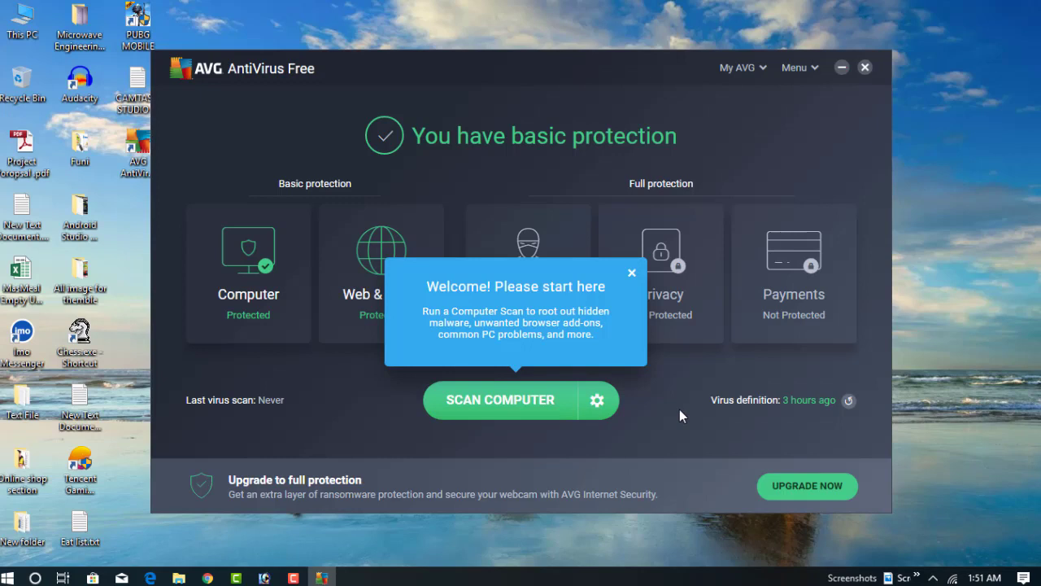
Turn on Boot-Time Scan under Other Scans, then run a USB / DVD Scan.
{"action": "left_click", "coordinate": [600, 401]}
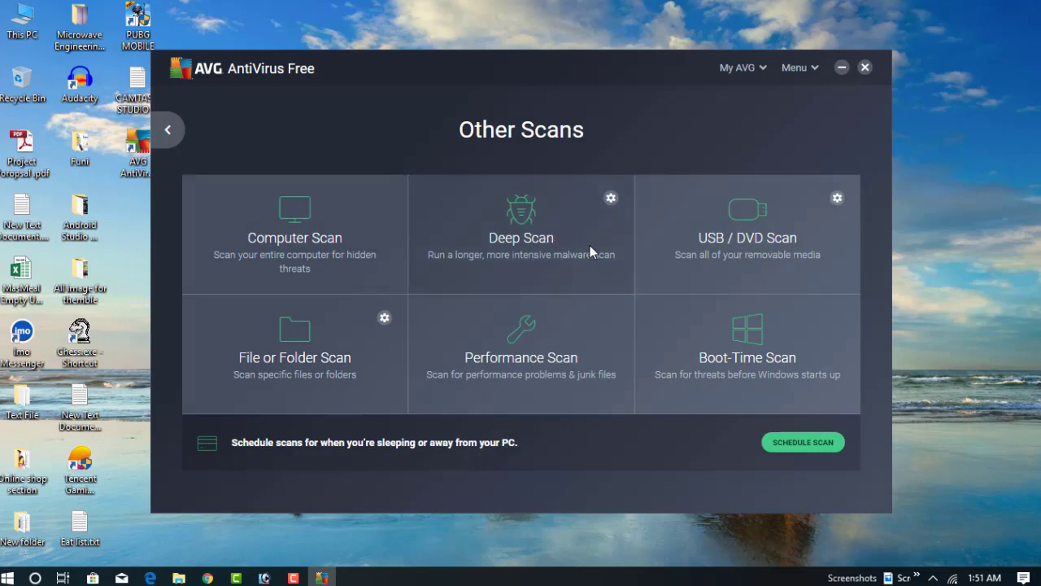
{"action": "left_click", "coordinate": [754, 379]}
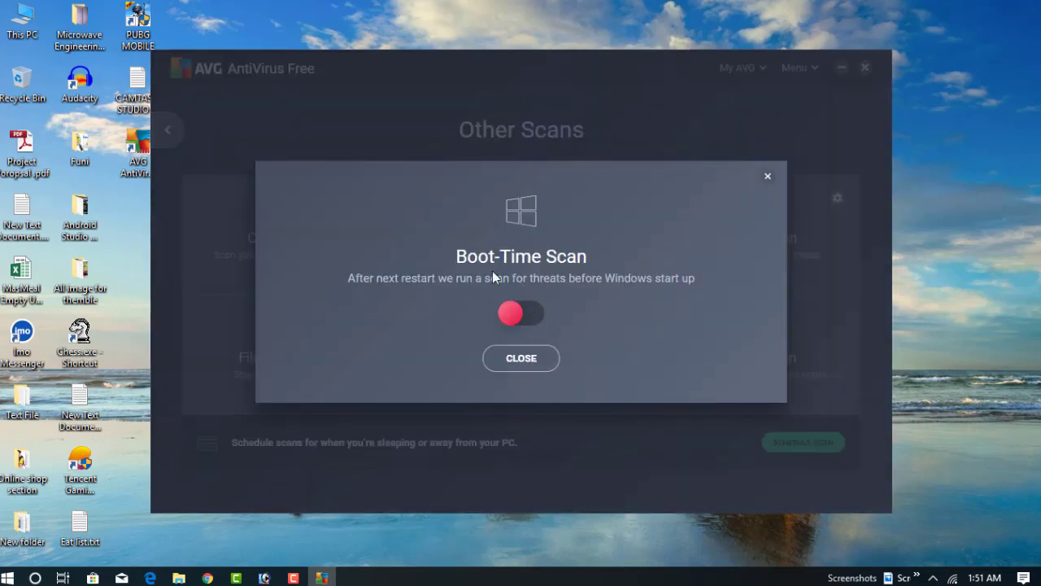
{"action": "left_click", "coordinate": [532, 311]}
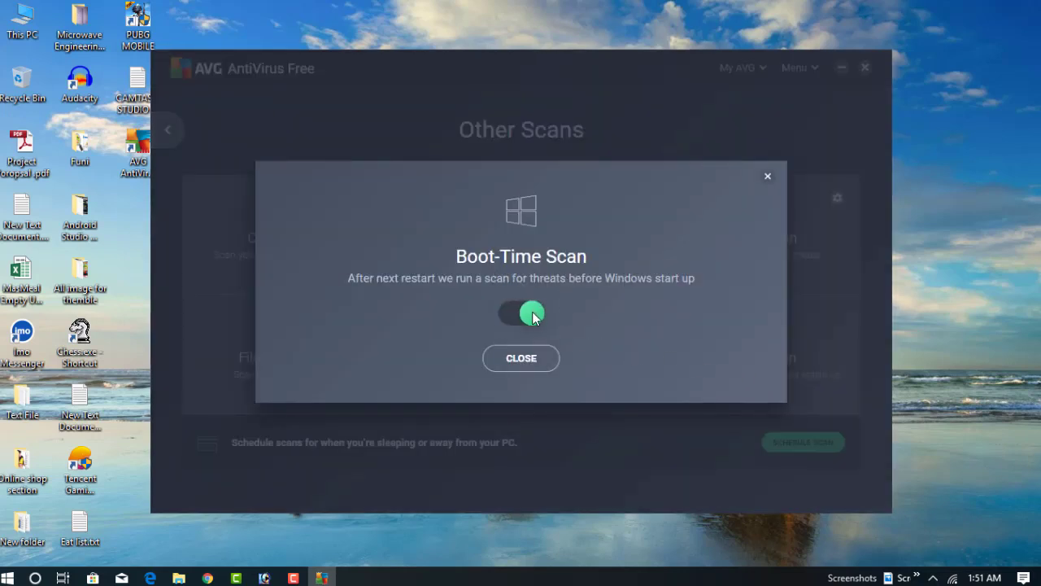
{"action": "left_click", "coordinate": [526, 359]}
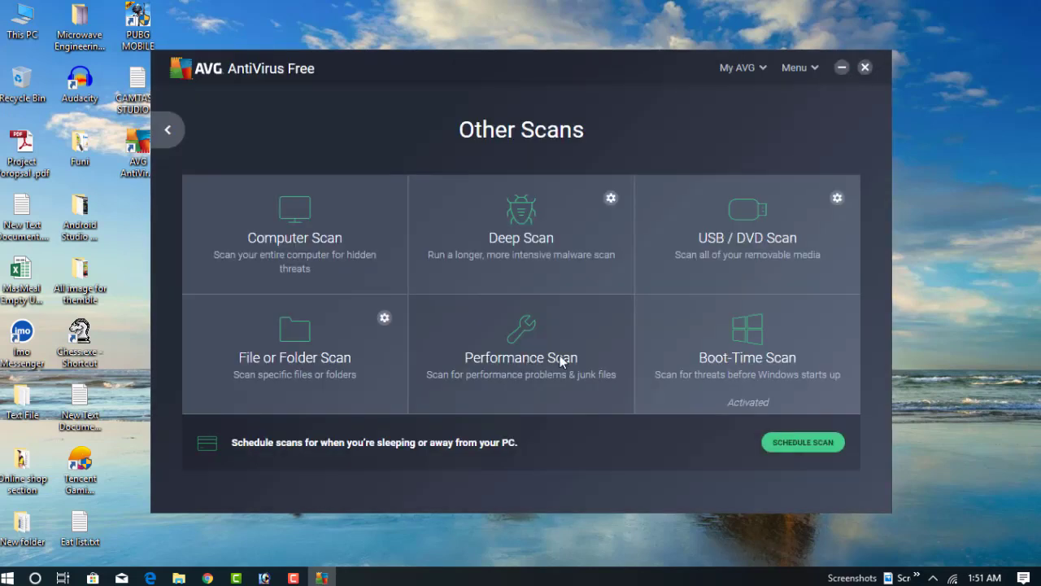
{"action": "left_click", "coordinate": [755, 274]}
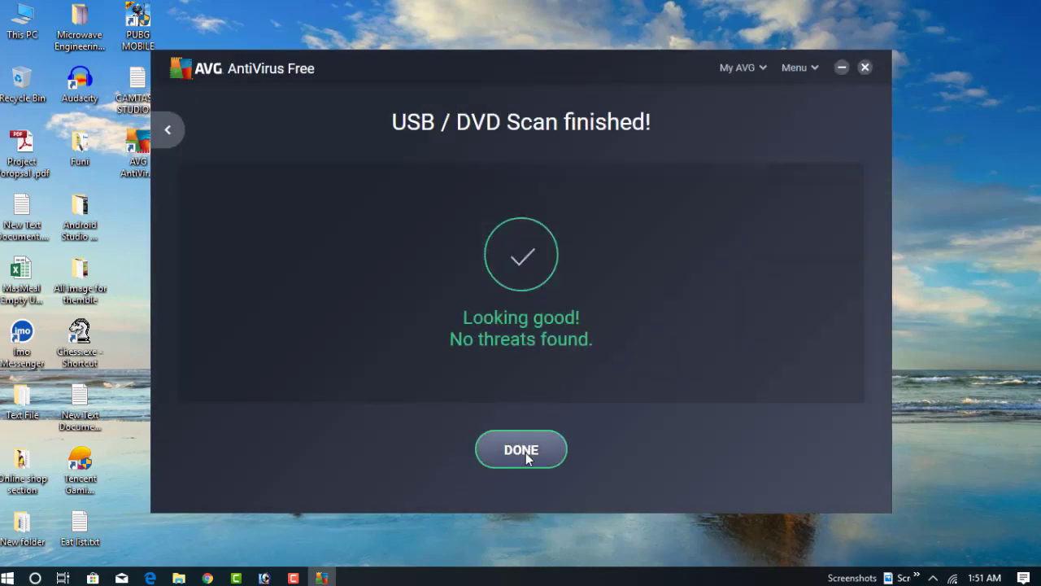
Return home, dismiss the welcome tip and run a Performance Scan.
{"action": "left_click", "coordinate": [525, 453]}
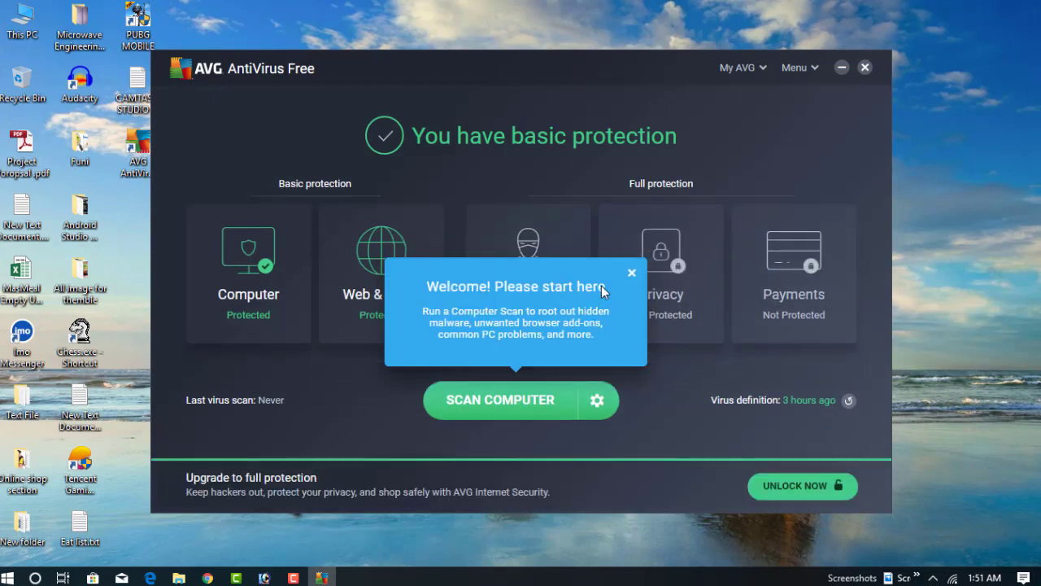
{"action": "left_click", "coordinate": [631, 272]}
{"action": "left_click", "coordinate": [600, 399]}
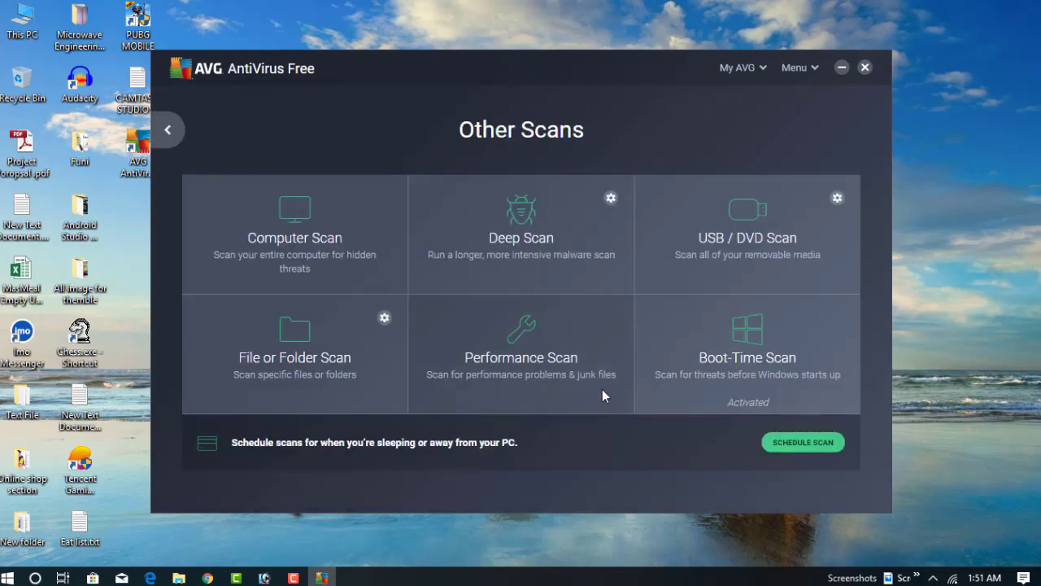
{"action": "left_click", "coordinate": [535, 346]}
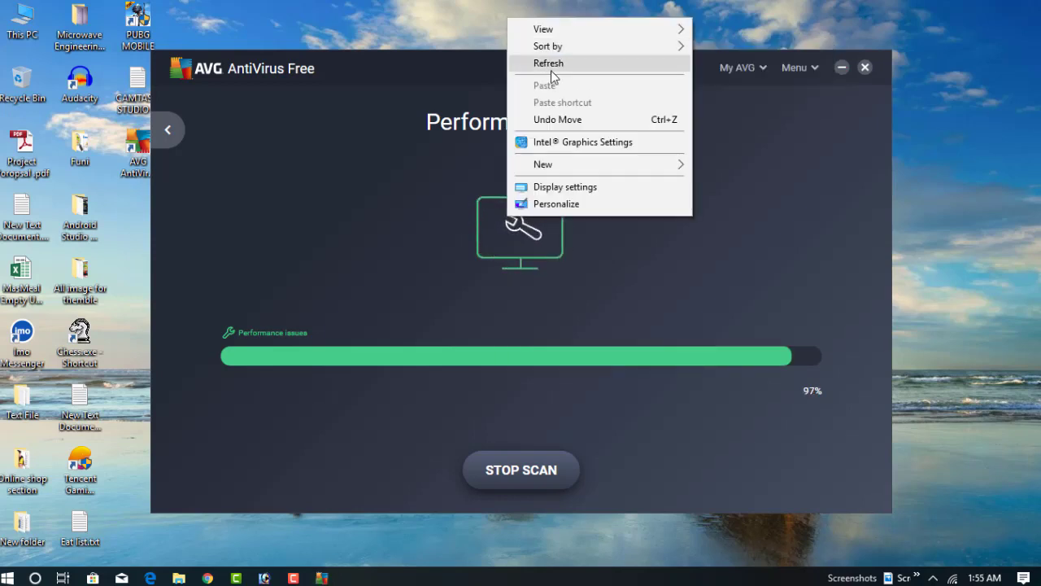
{"action": "left_click", "coordinate": [543, 63]}
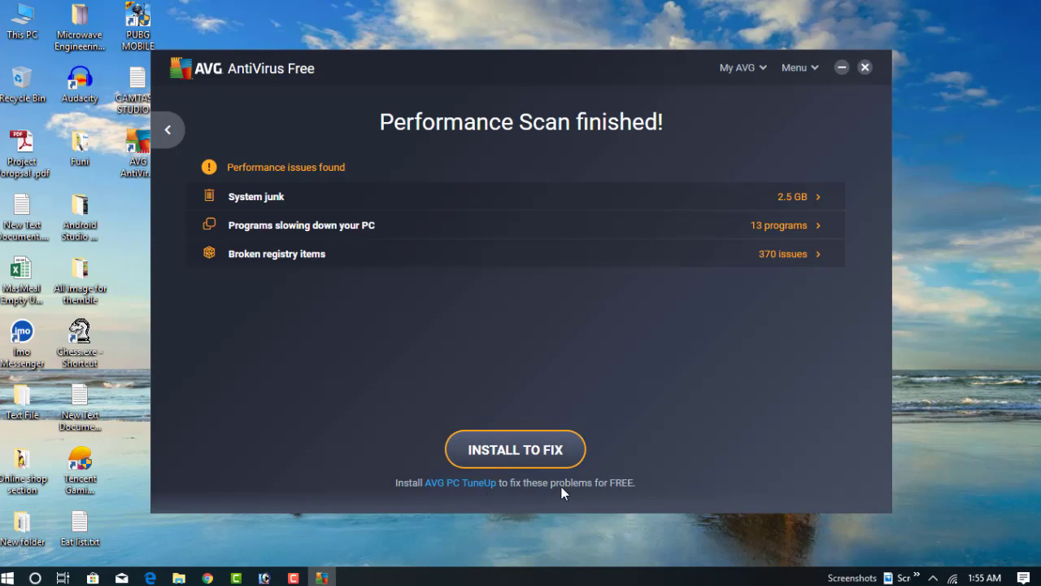
Inspect the system junk category breakdown, then go back to Other Scans.
{"action": "left_click", "coordinate": [686, 198]}
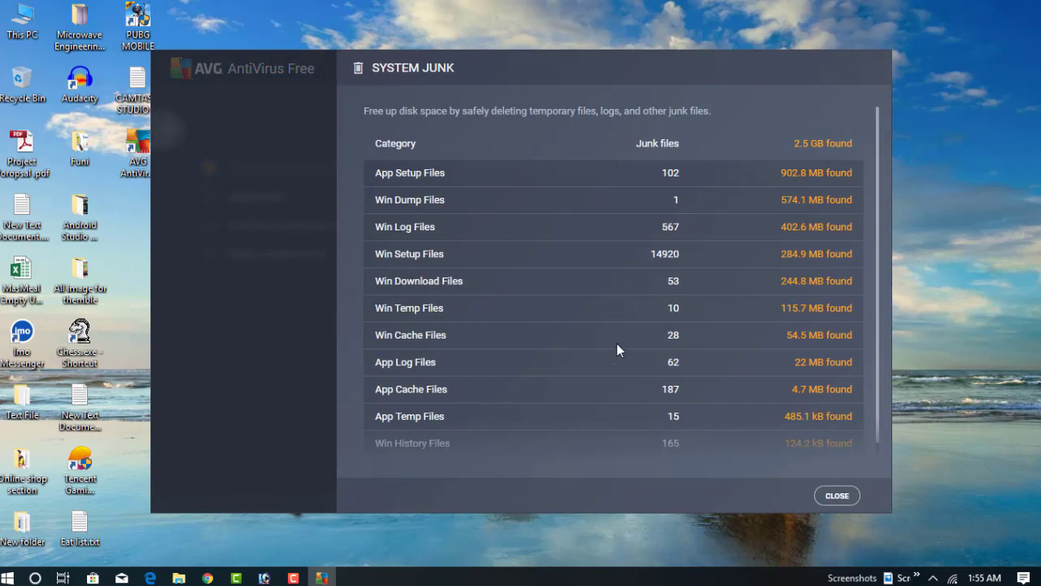
{"action": "scroll", "coordinate": [740, 353], "scroll_direction": "down", "scroll_amount": 1}
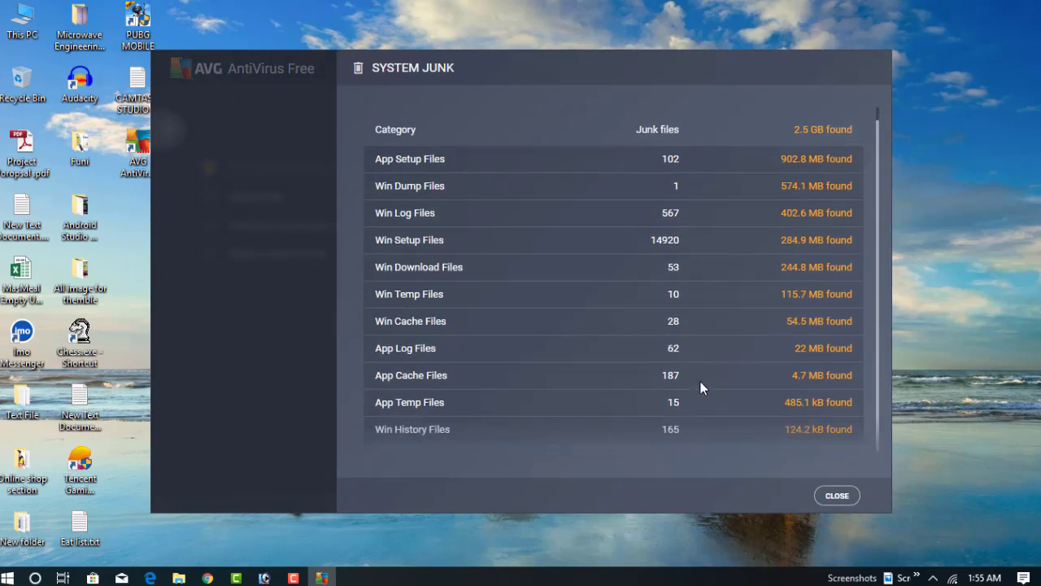
{"action": "scroll", "coordinate": [697, 383], "scroll_direction": "up", "scroll_amount": 1}
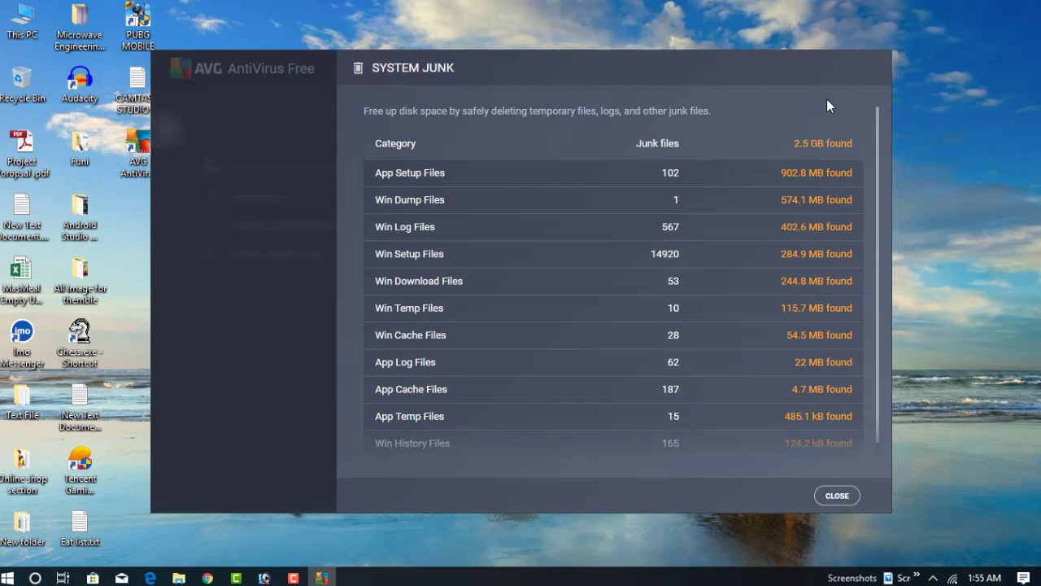
{"action": "left_click", "coordinate": [273, 107]}
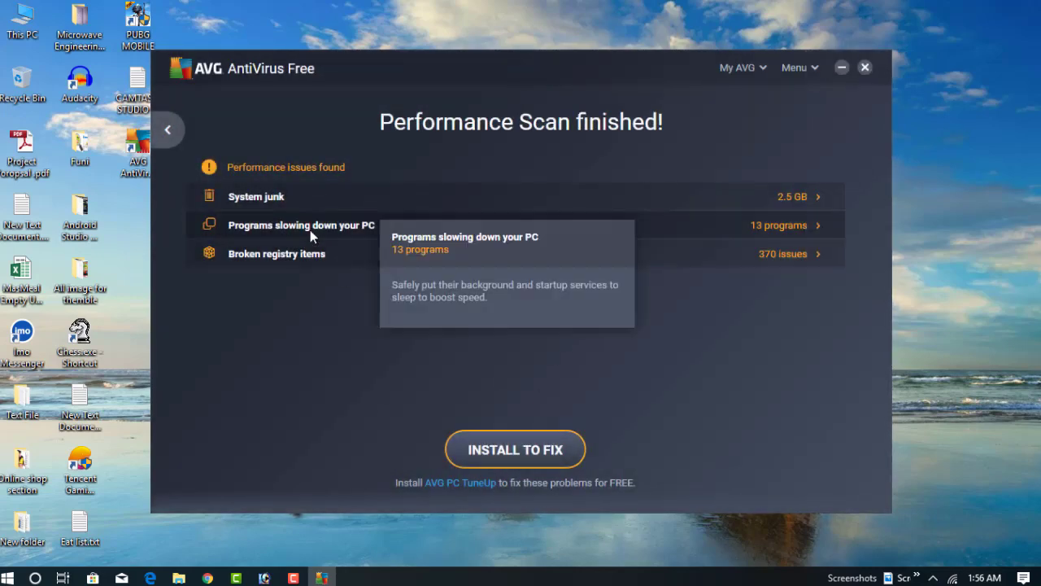
{"action": "left_click", "coordinate": [168, 130]}
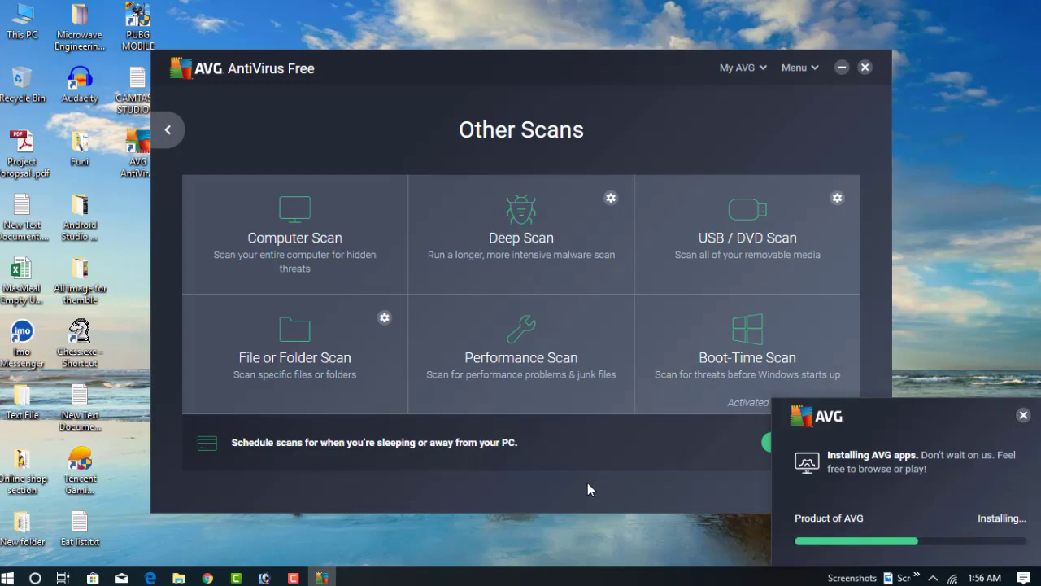
Run a File or Folder Scan on only the desktop's Text File folder.
{"action": "left_click", "coordinate": [309, 348]}
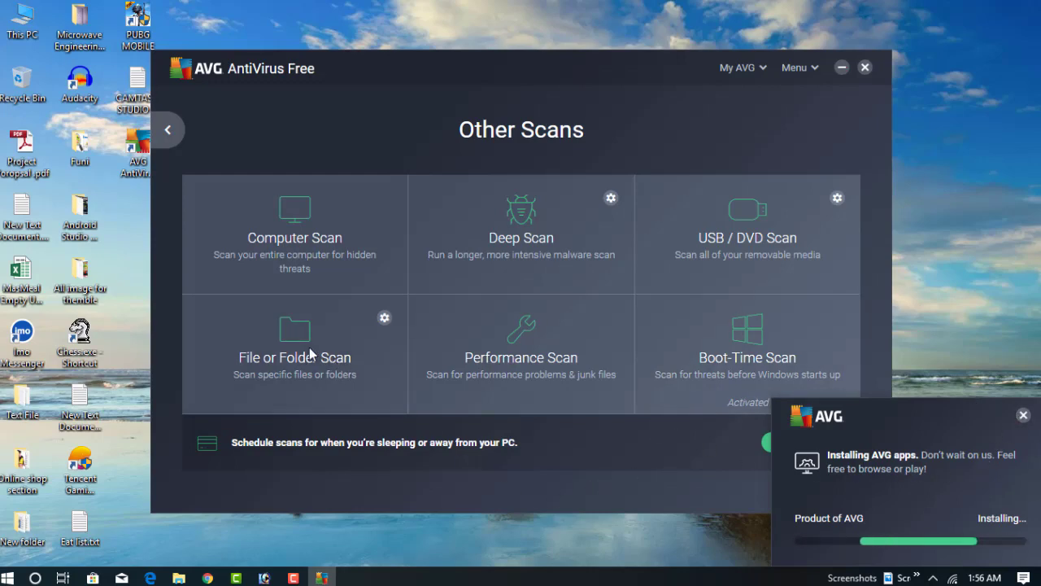
{"action": "scroll", "coordinate": [488, 261], "scroll_direction": "down", "scroll_amount": 3}
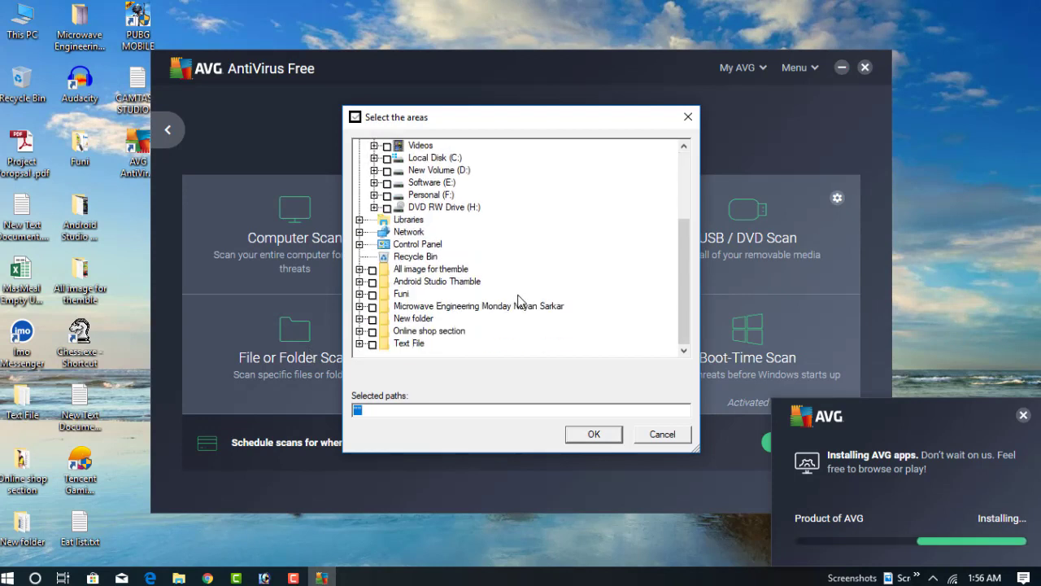
{"action": "scroll", "coordinate": [496, 306], "scroll_direction": "up", "scroll_amount": 3}
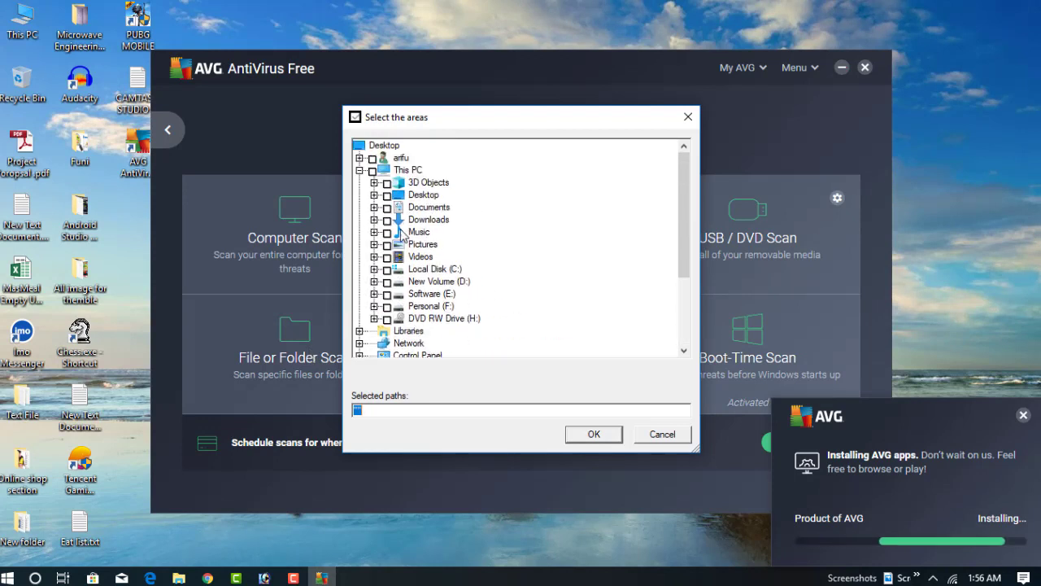
{"action": "left_click", "coordinate": [386, 270]}
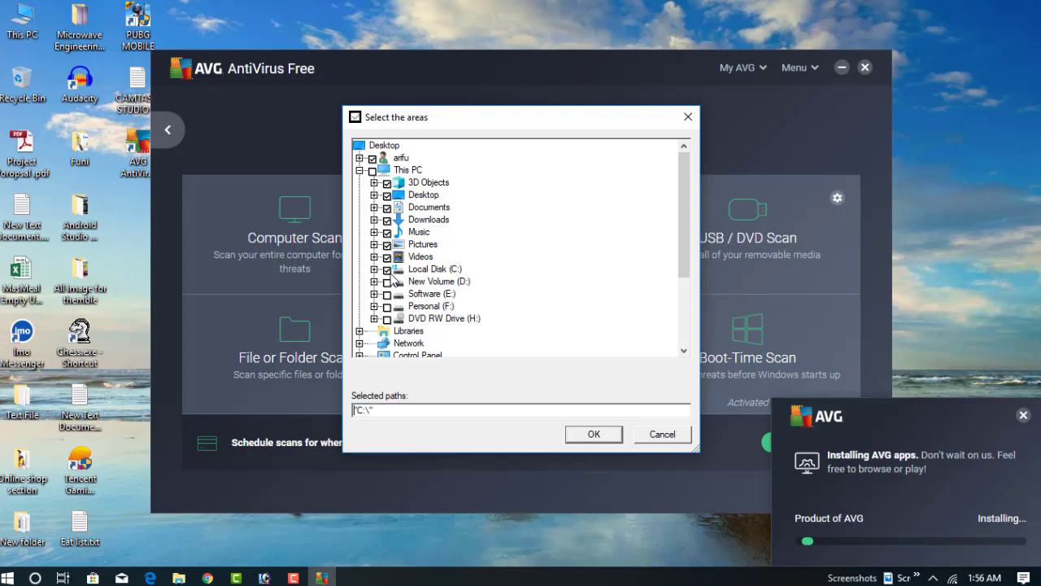
{"action": "left_click", "coordinate": [387, 270]}
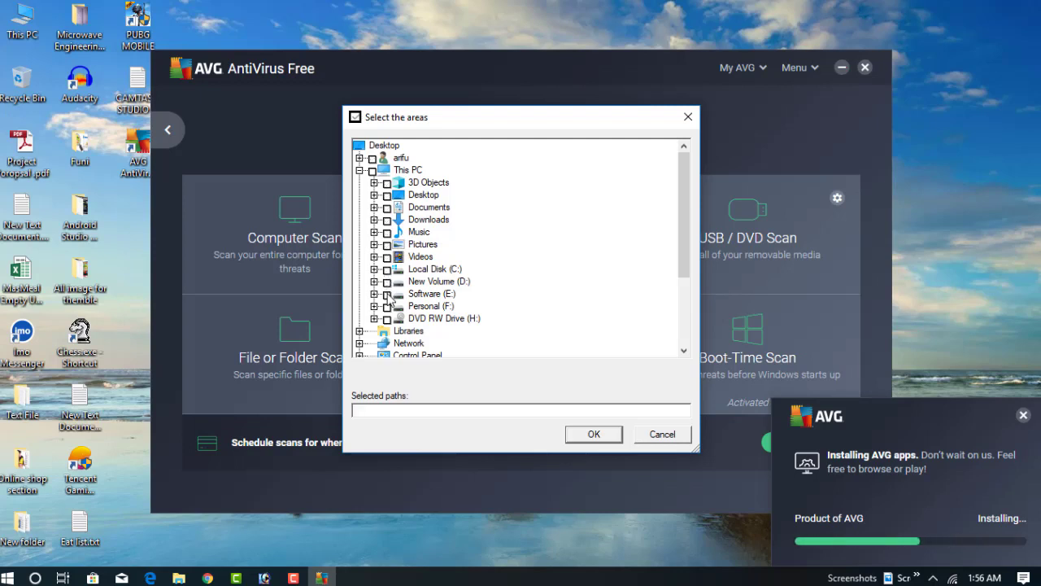
{"action": "left_click", "coordinate": [387, 294]}
{"action": "left_click", "coordinate": [387, 294]}
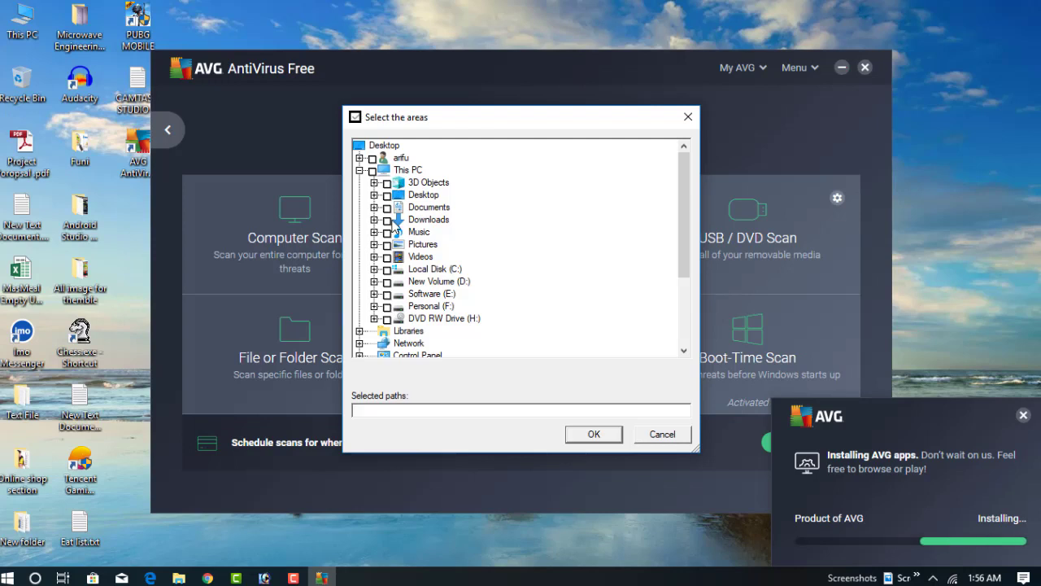
{"action": "scroll", "coordinate": [452, 275], "scroll_direction": "down", "scroll_amount": 3}
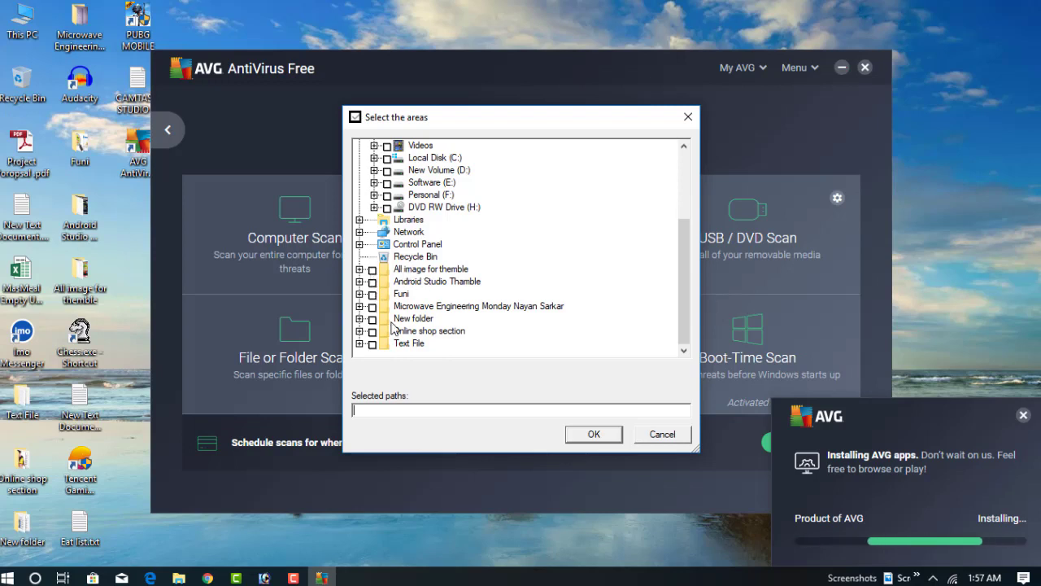
{"action": "left_click", "coordinate": [374, 344]}
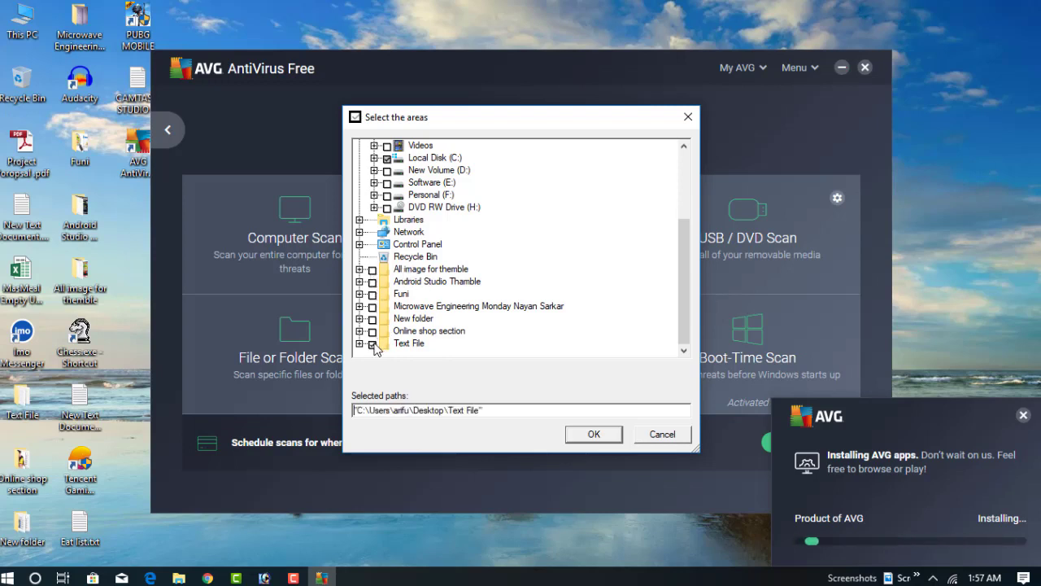
{"action": "left_click", "coordinate": [599, 433]}
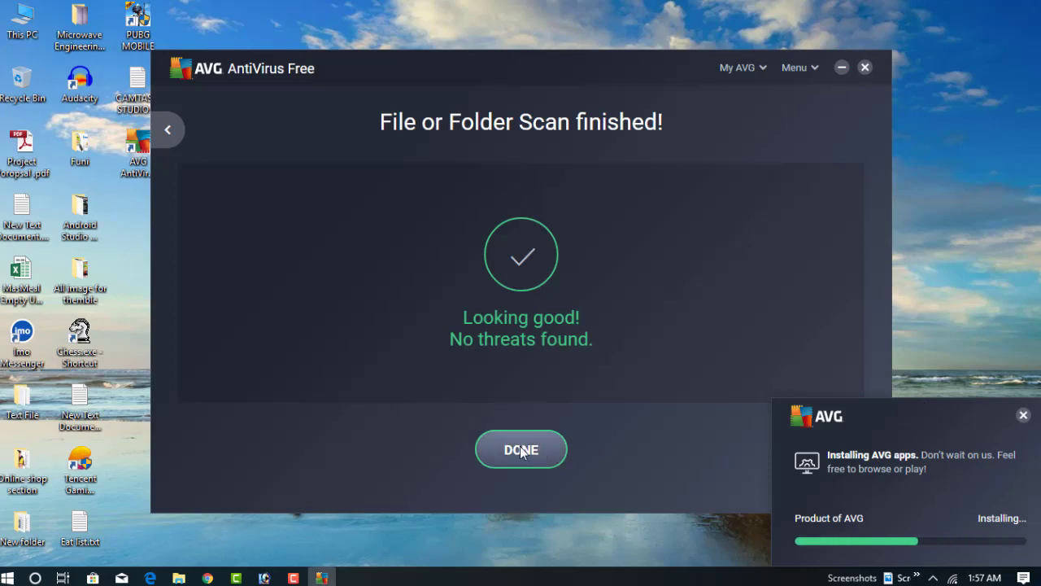
Leave the previous scan results and start a full Computer Scan from Other Scans.
{"action": "left_click", "coordinate": [522, 450]}
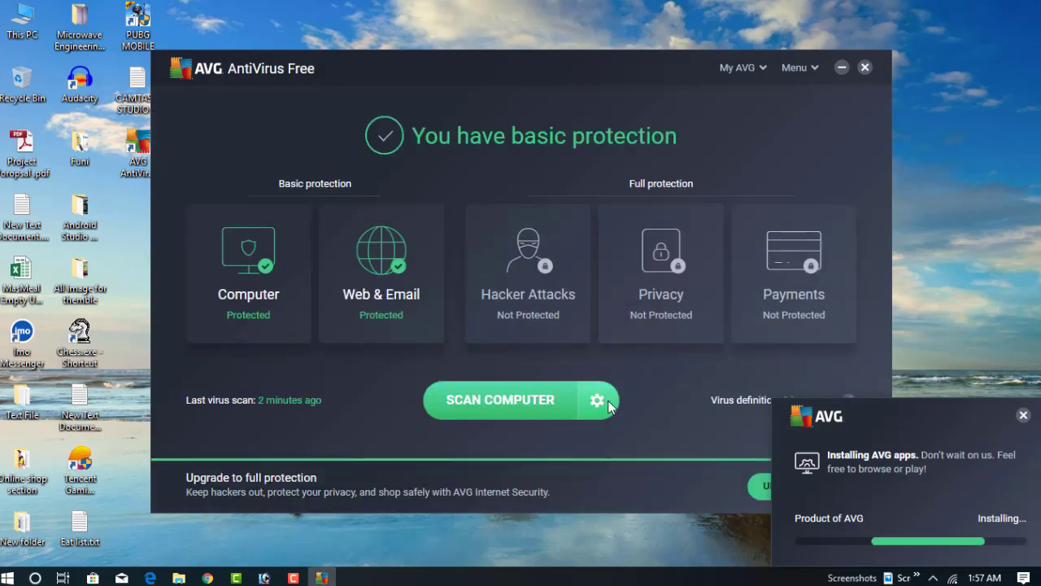
{"action": "left_click", "coordinate": [608, 400]}
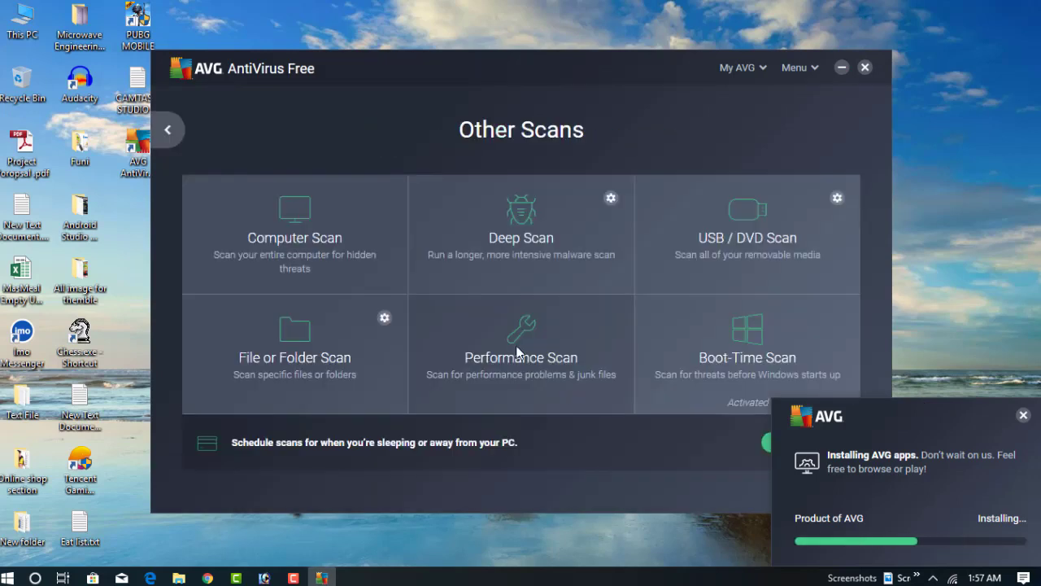
{"action": "left_click", "coordinate": [311, 249]}
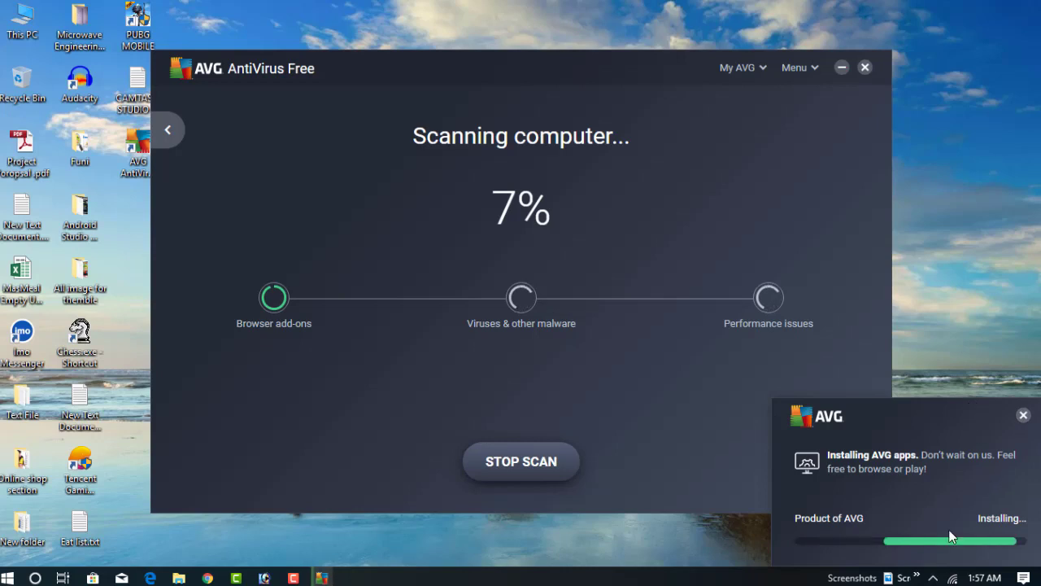
Check the hidden tray icons, then return to the running computer scan's progress screen.
{"action": "left_click", "coordinate": [933, 578]}
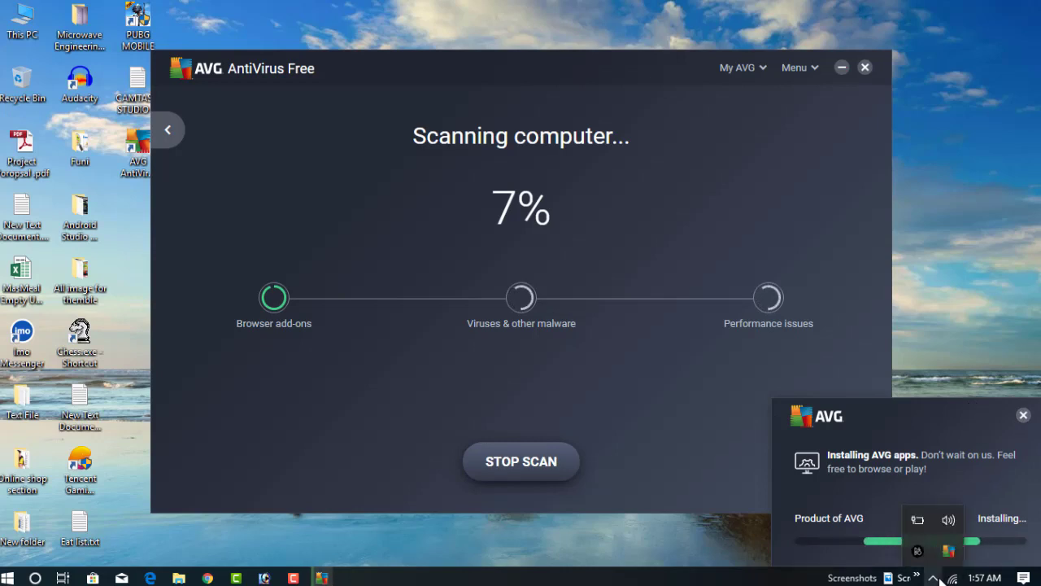
{"action": "left_click", "coordinate": [883, 423]}
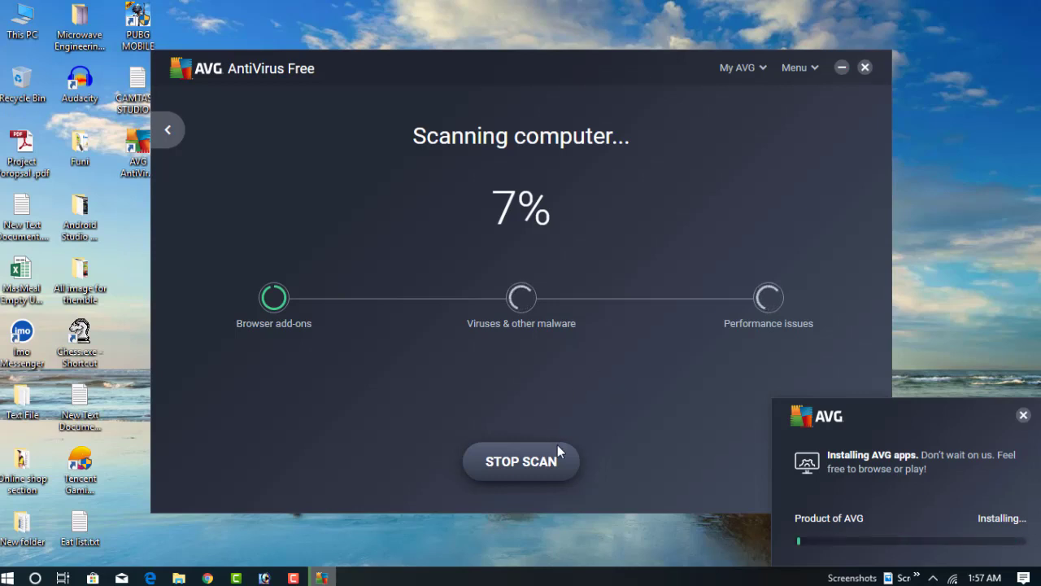
{"action": "left_click", "coordinate": [169, 132]}
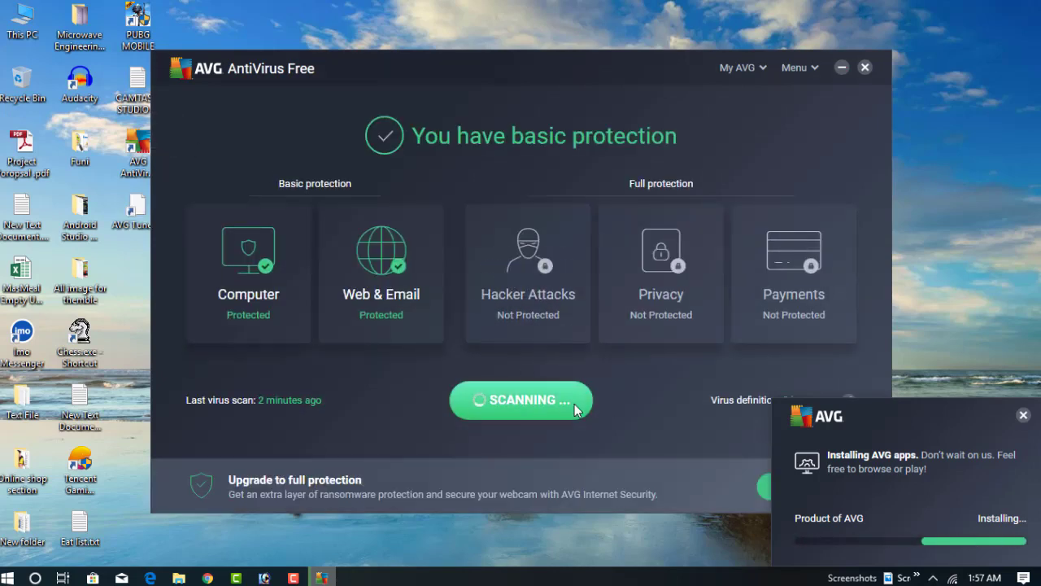
{"action": "left_click", "coordinate": [573, 407]}
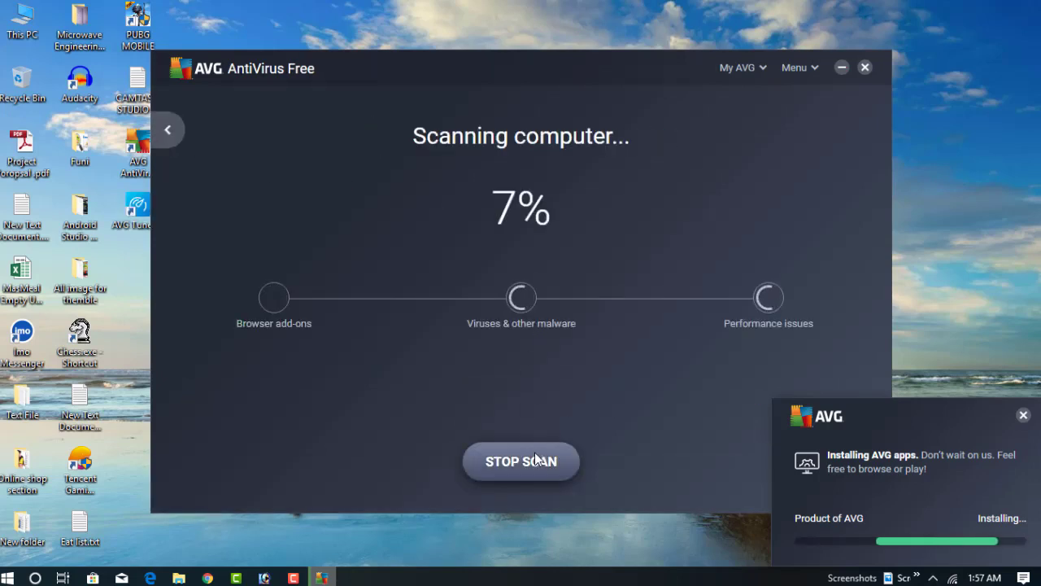
Bring up the finished scan's results panel listing system junk, slow programs and registry items.
{"action": "left_click", "coordinate": [536, 460]}
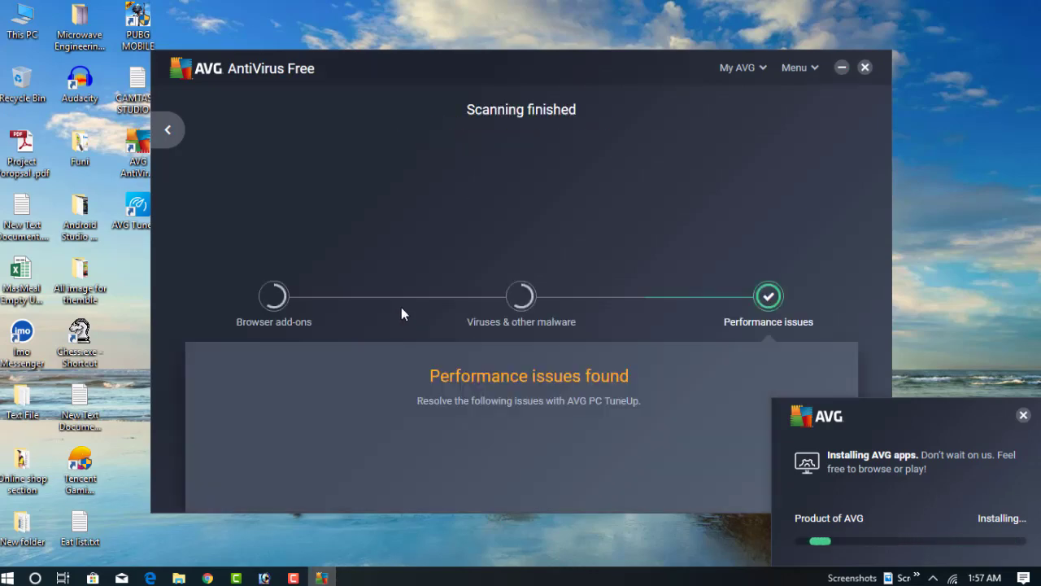